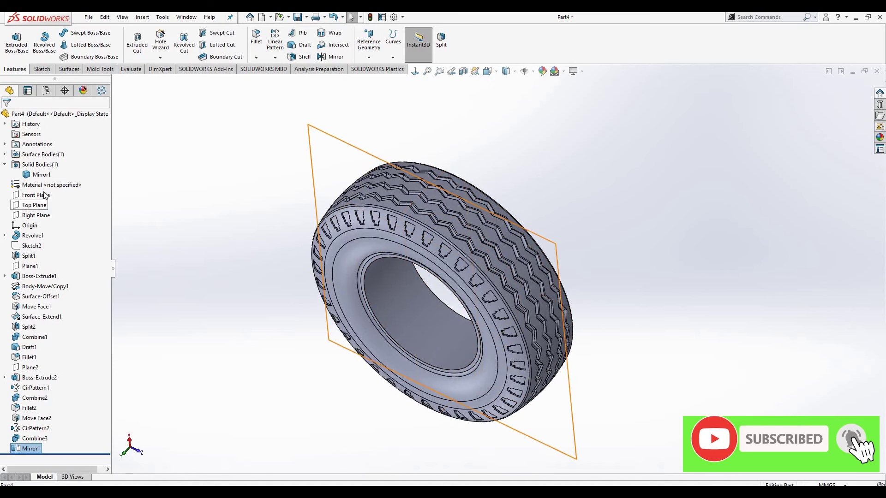
Begin a new sketch, Sketch5, on the Top Plane
left_click(35, 205)
left_click(44, 191)
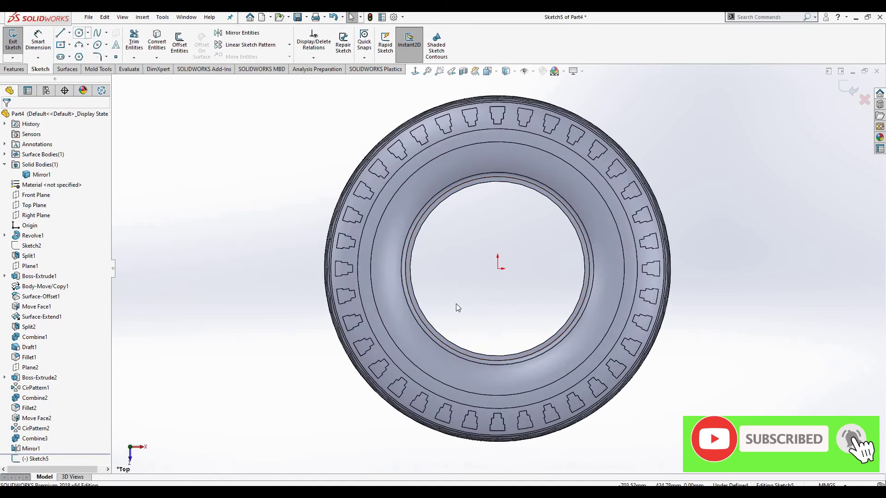
Draw a circle centred on the origin, larger than the tire
key("c")
left_click(498, 268)
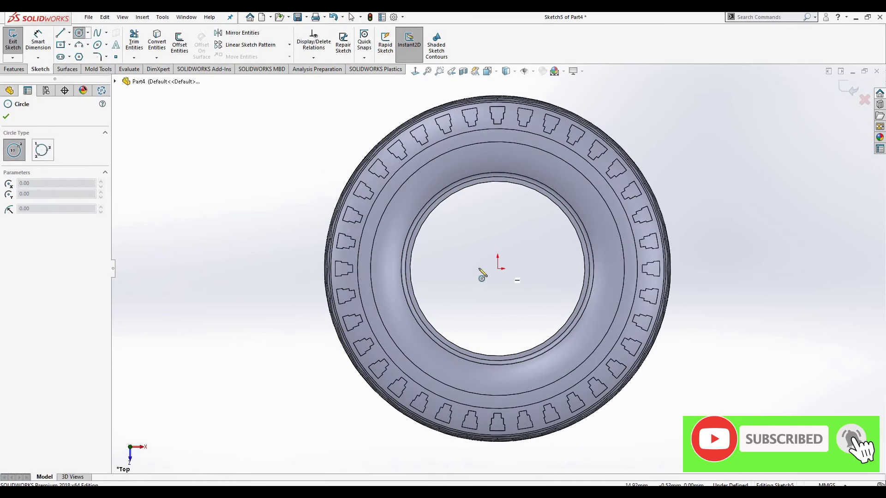
left_click(281, 225)
right_click(283, 218)
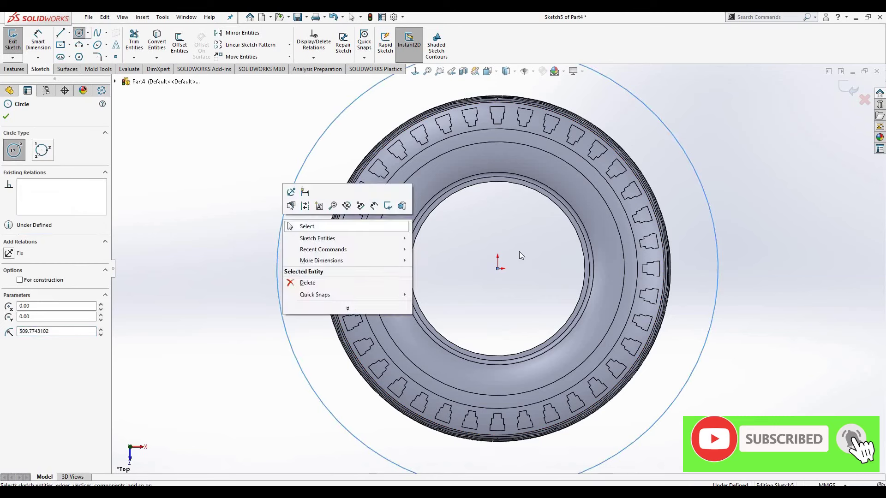
left_click(305, 224)
key("z")
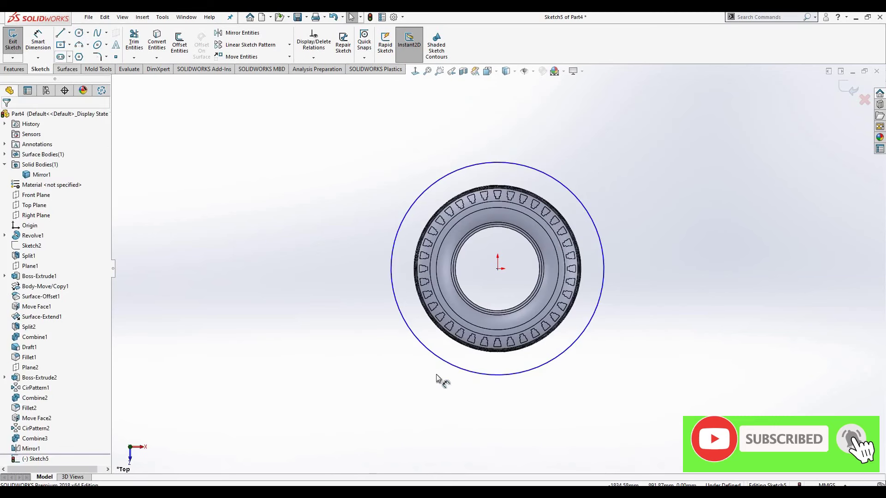
Dimension the circle to a 1020 mm diameter
key("d")
left_click(426, 362)
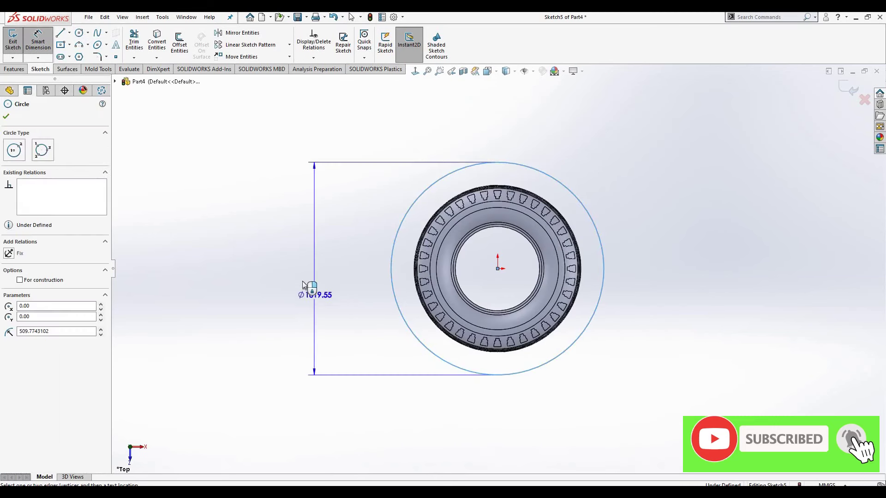
left_click(302, 281)
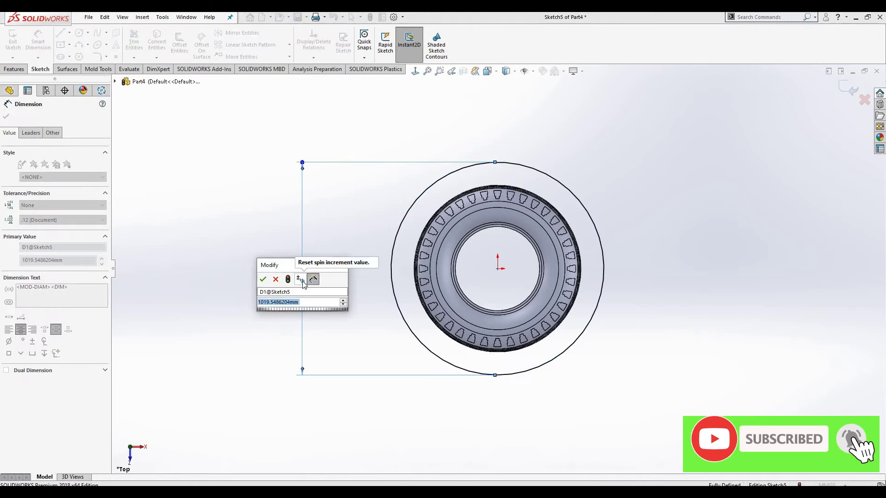
type("1020")
key("Return")
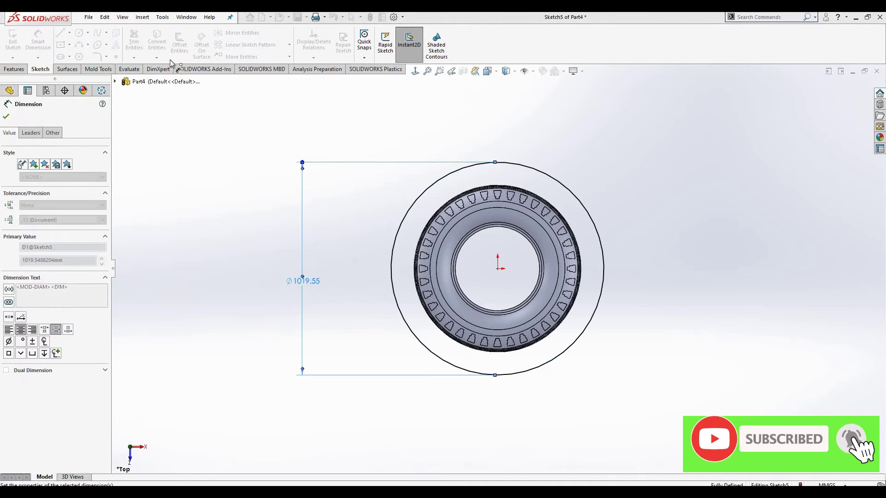
left_click(6, 116)
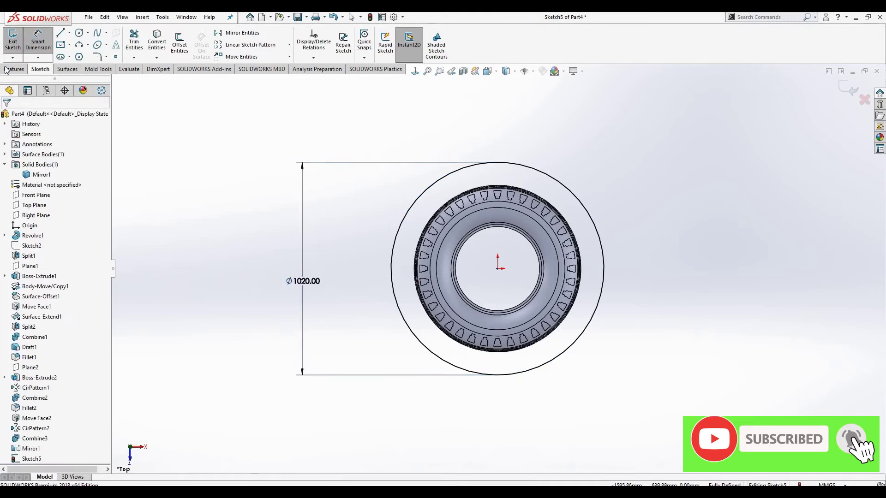
scroll(37, 49, "up", 1)
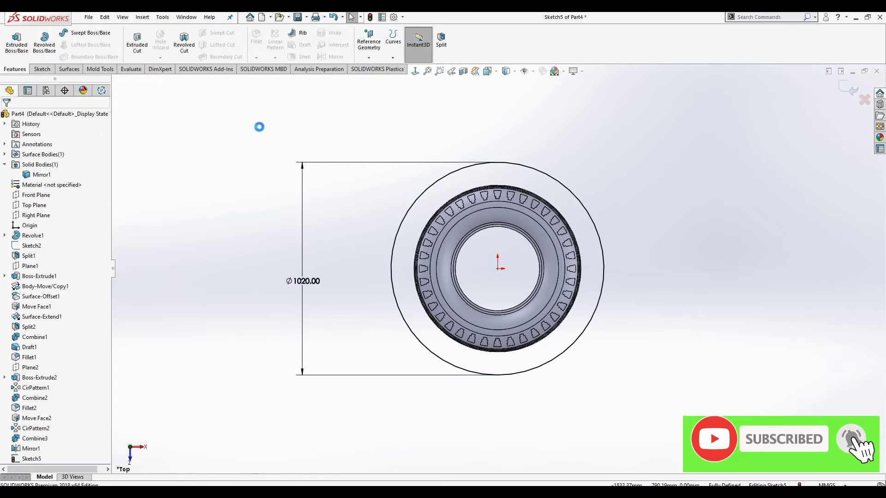
Extrude the circle 368 mm, Mid Plane, as a separate cylinder body, Boss-Extrude3
left_click(17, 41)
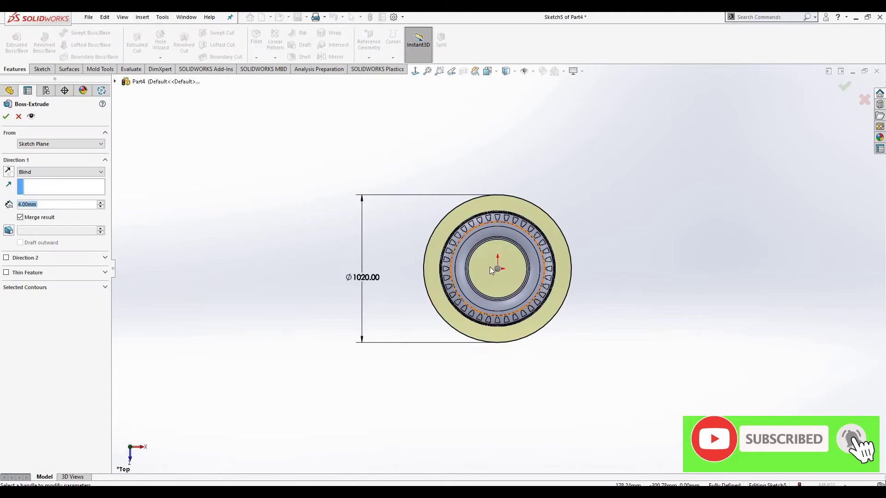
type("368")
key("Return")
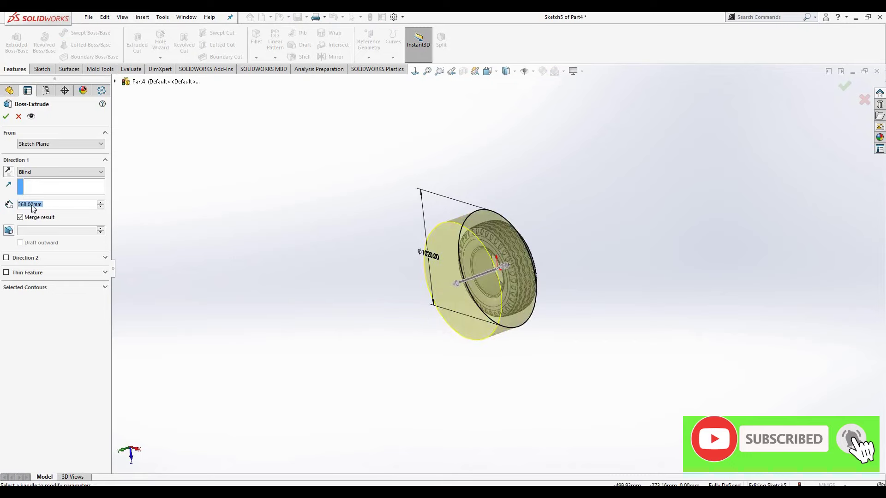
left_click(60, 172)
left_click(41, 216)
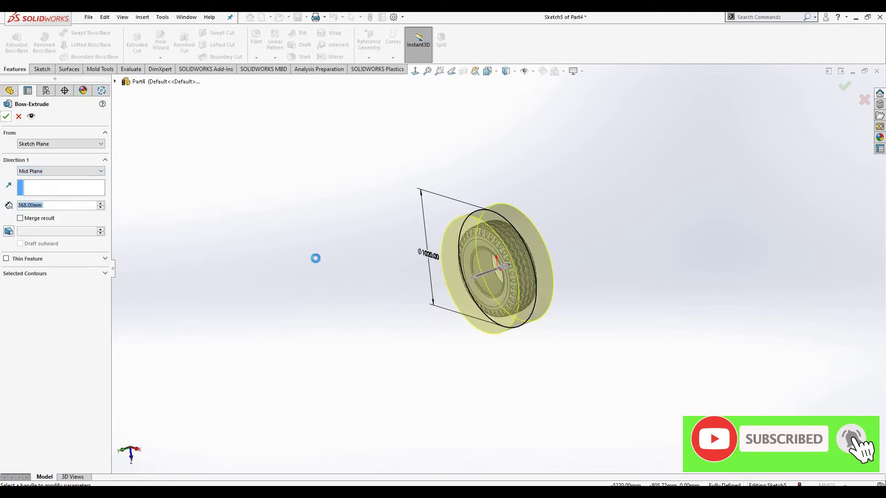
key("Return")
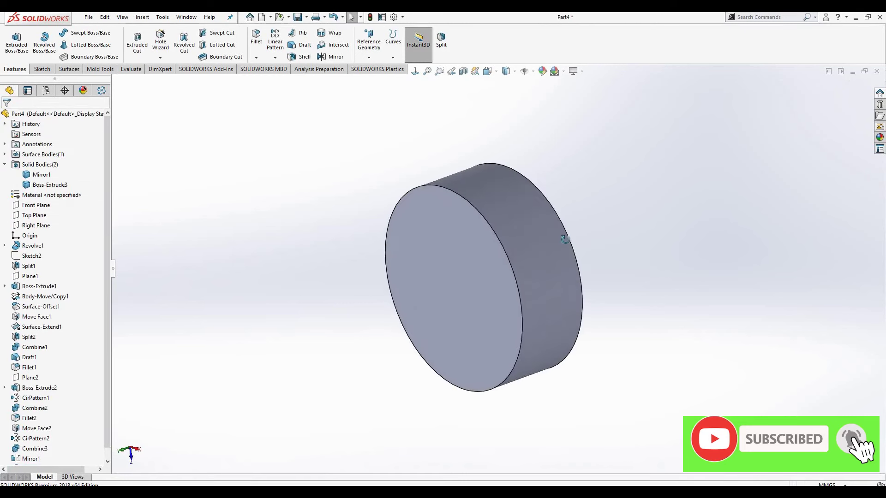
Review Boss-Extrude3, then roll back above it so only the tire Mirror1 shows
middle_click_drag(566, 240, 516, 295)
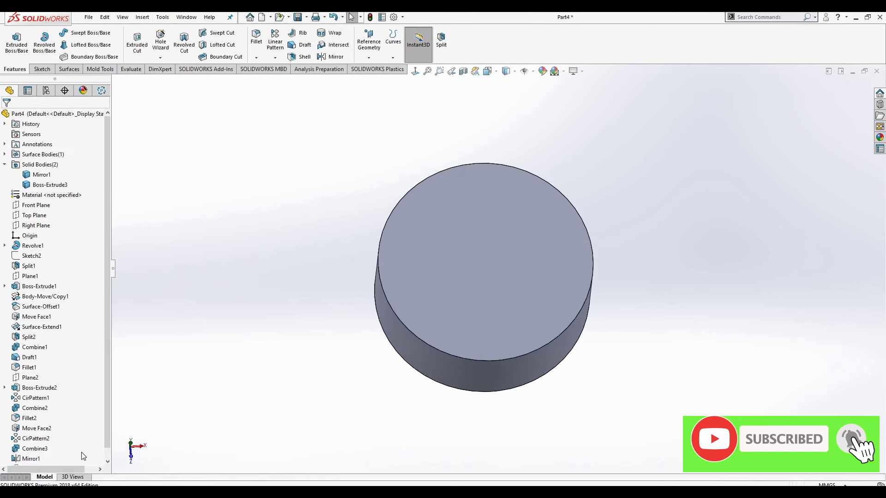
scroll(83, 455, "down", 1)
left_click(39, 459)
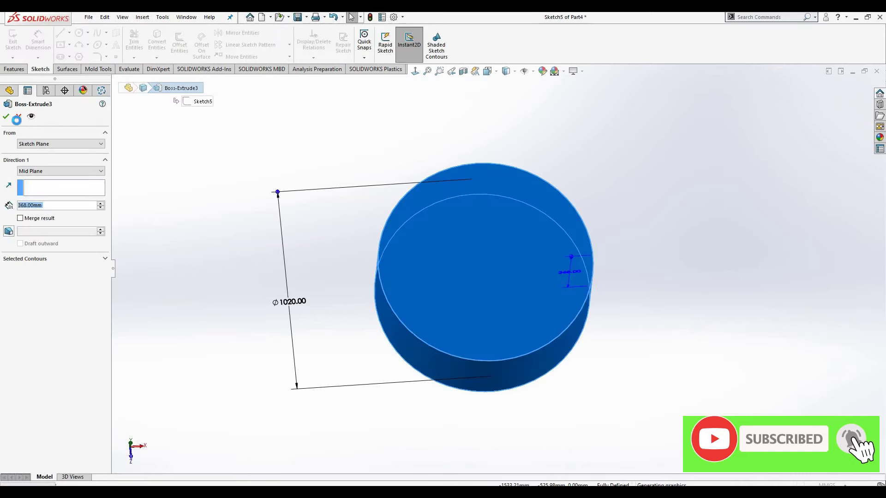
left_click(4, 117)
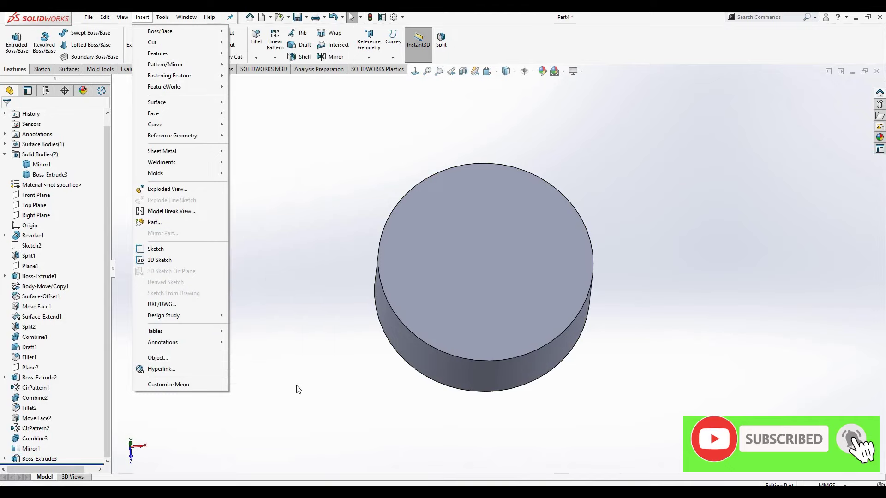
left_click(122, 458)
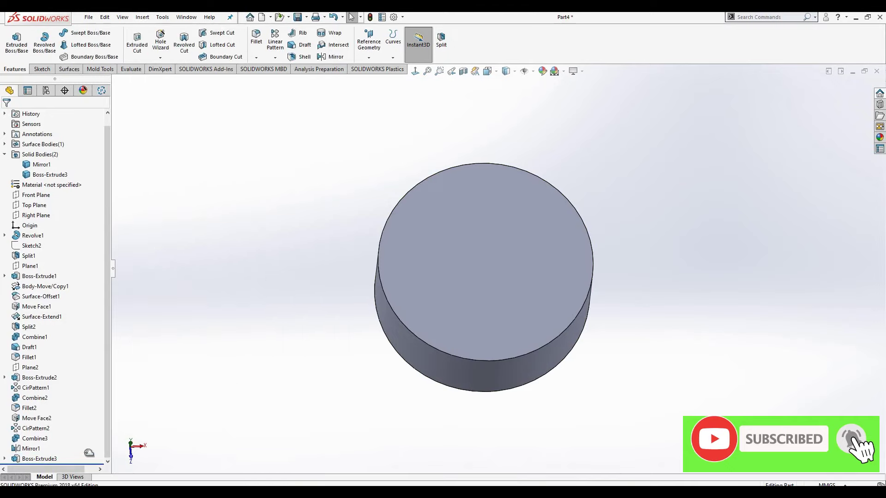
left_click_drag(89, 464, 89, 454)
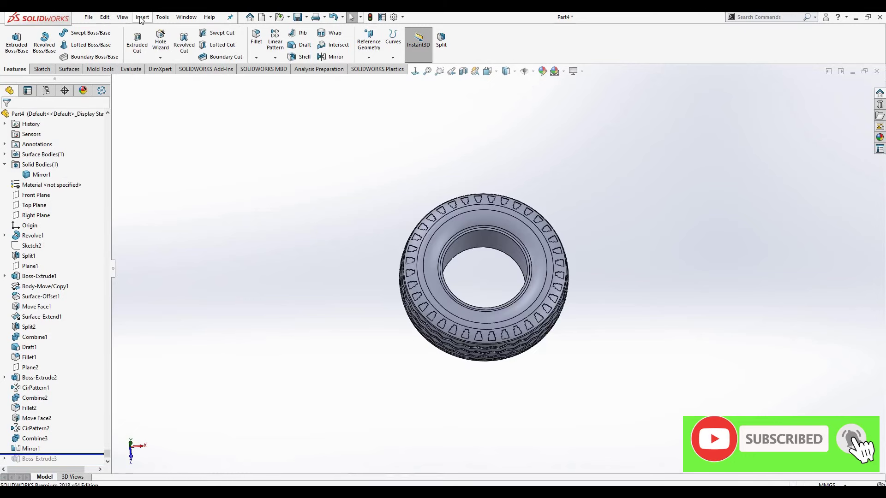
Copy the tire body in place with Move/Copy, then roll forward to restore Boss-Extrude3
left_click(142, 17)
mouse_move(157, 54)
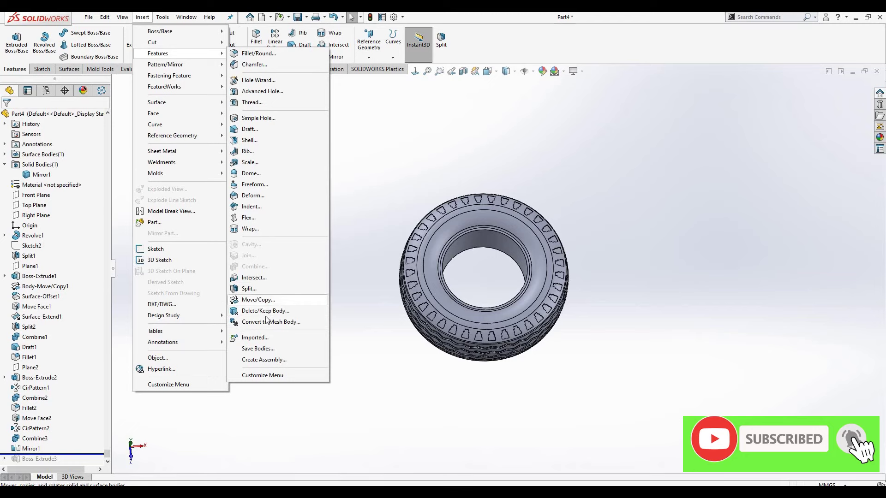
key("Return")
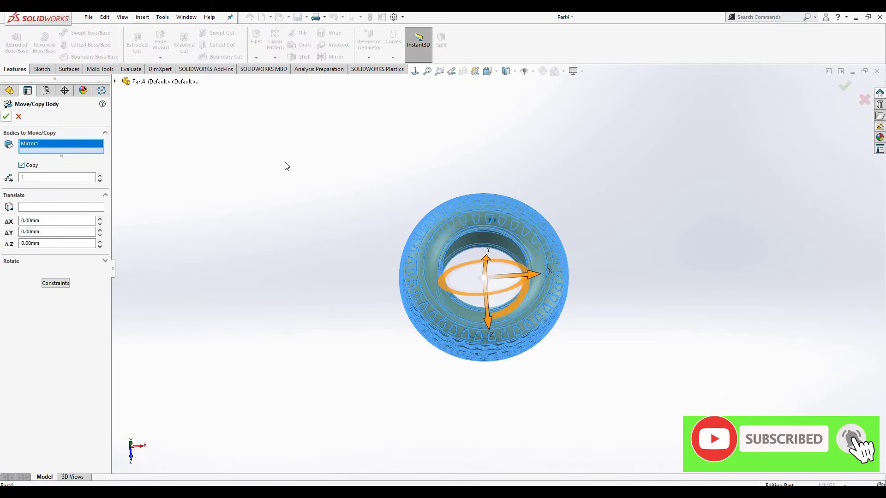
key("Return")
left_click(462, 254)
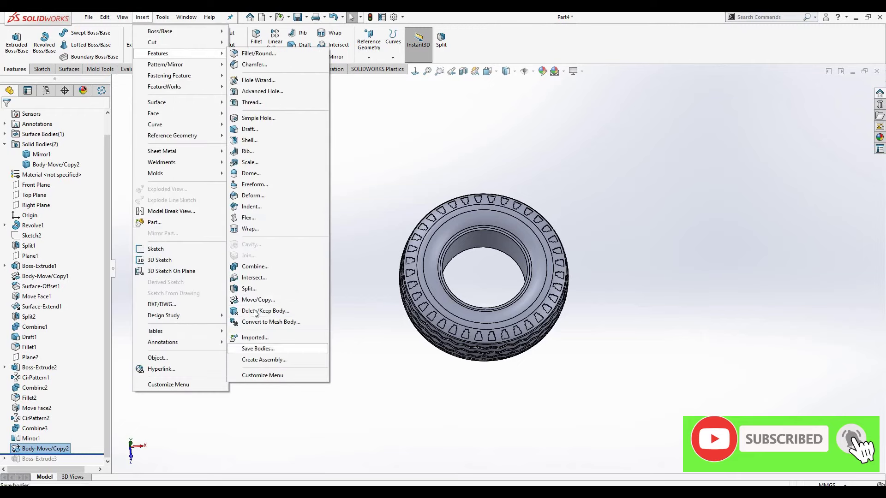
left_click(89, 460)
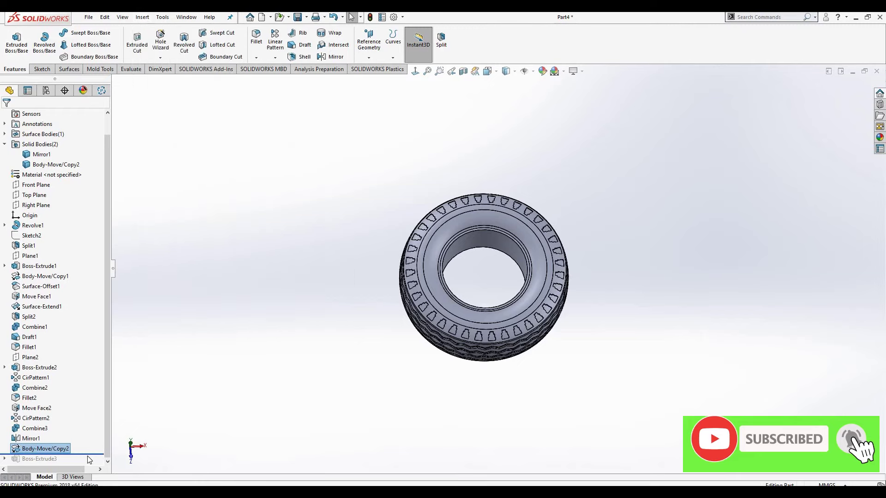
left_click_drag(91, 459, 91, 465)
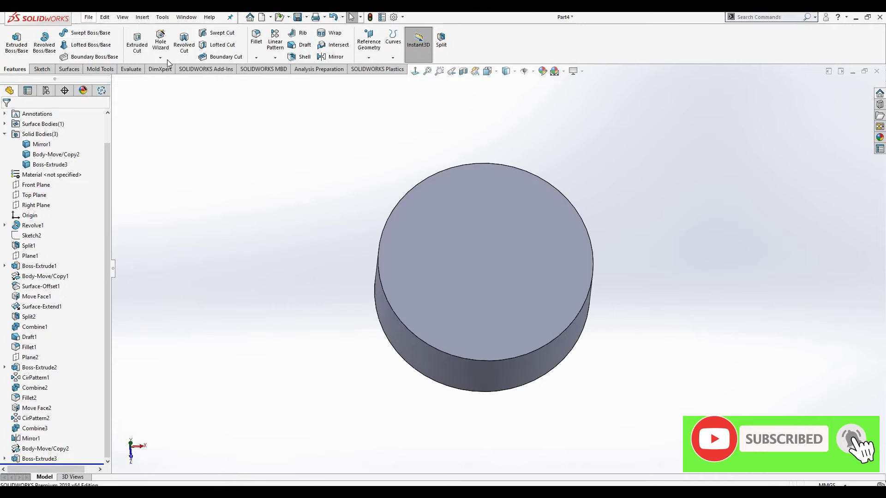
Subtract the tire copy Body-Move/Copy2 from the cylinder (Combine4), and select Top Plane
left_click(142, 17)
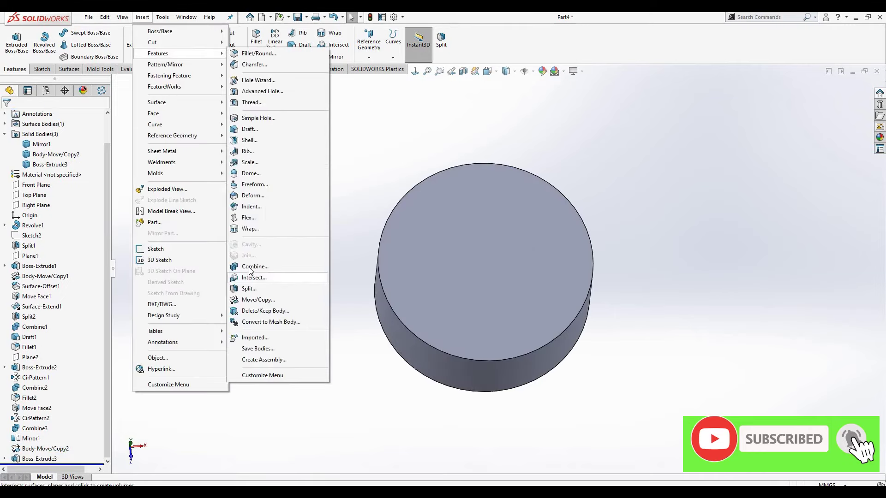
left_click(249, 267)
left_click(19, 151)
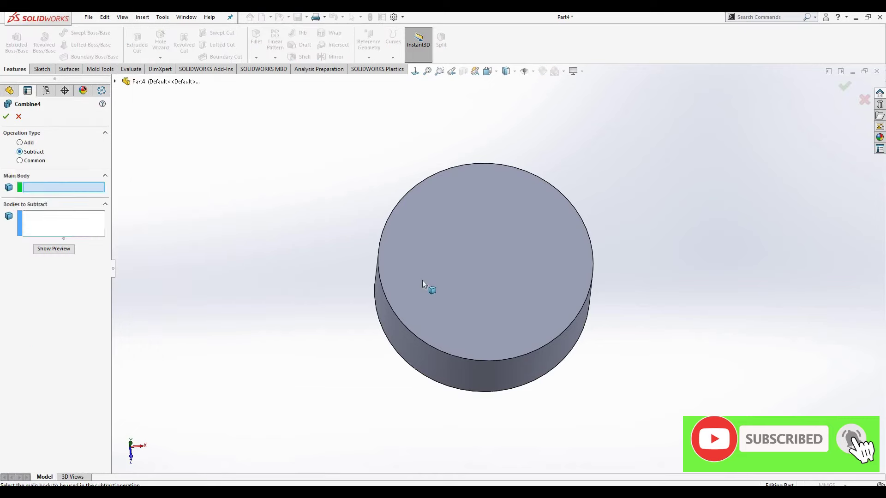
left_click(425, 286)
left_click(115, 82)
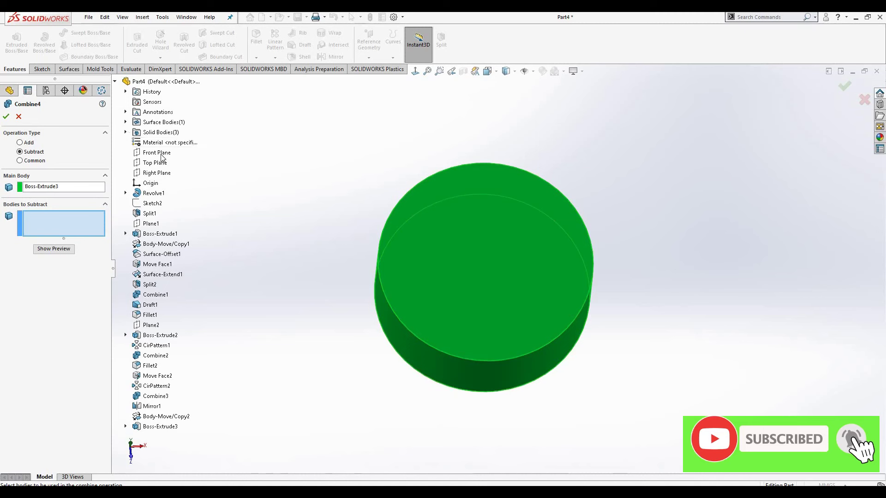
left_click(126, 133)
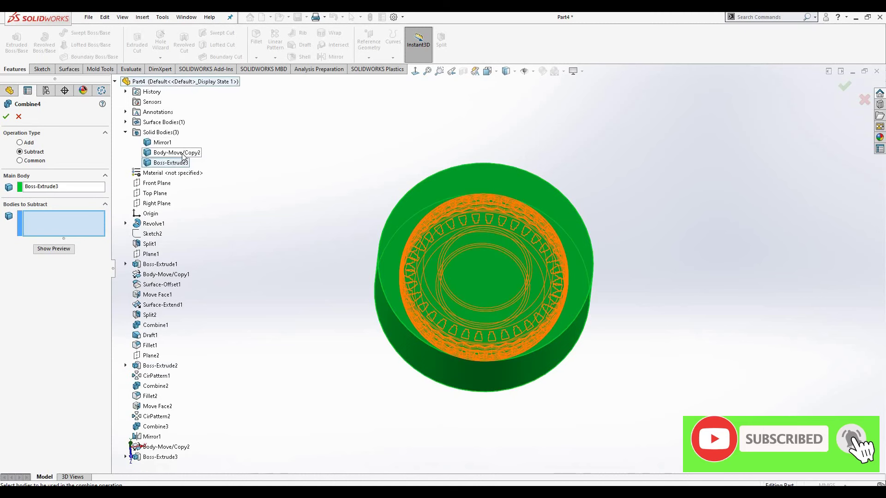
left_click(180, 153)
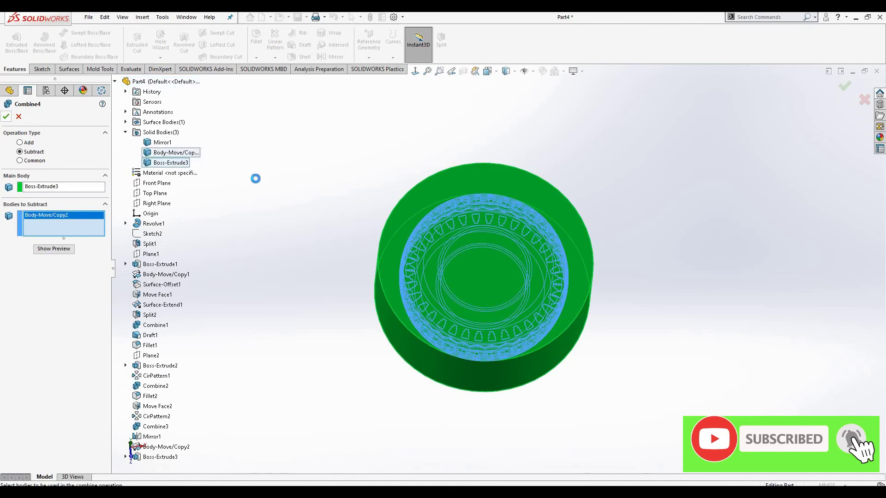
key("Return")
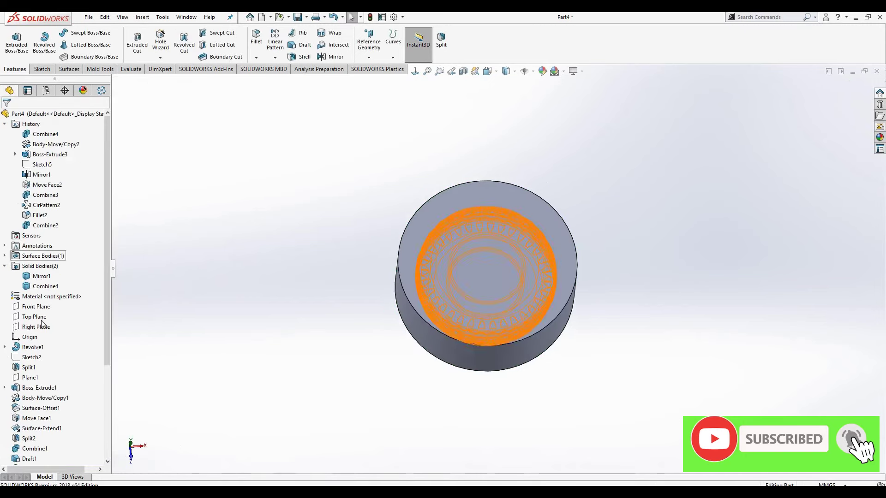
left_click(34, 317)
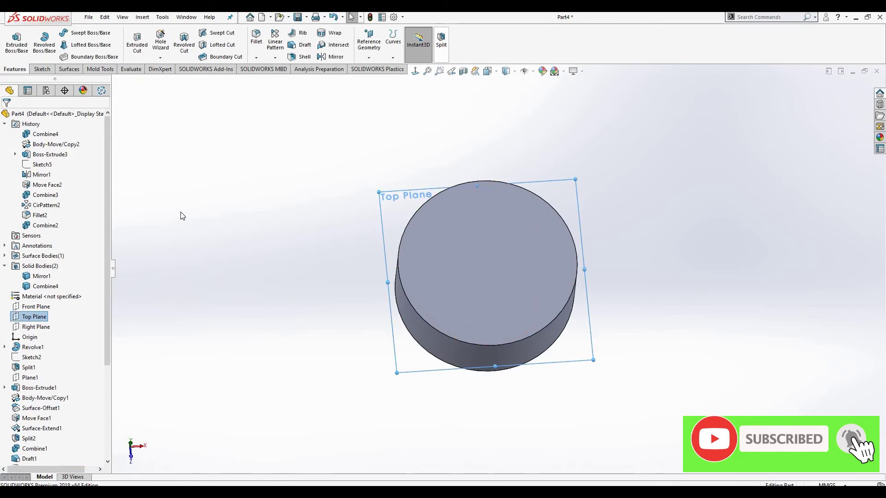
Split the mold block with Top Plane, keeping both halves Split3[1] and Split3[2]
left_click(441, 39)
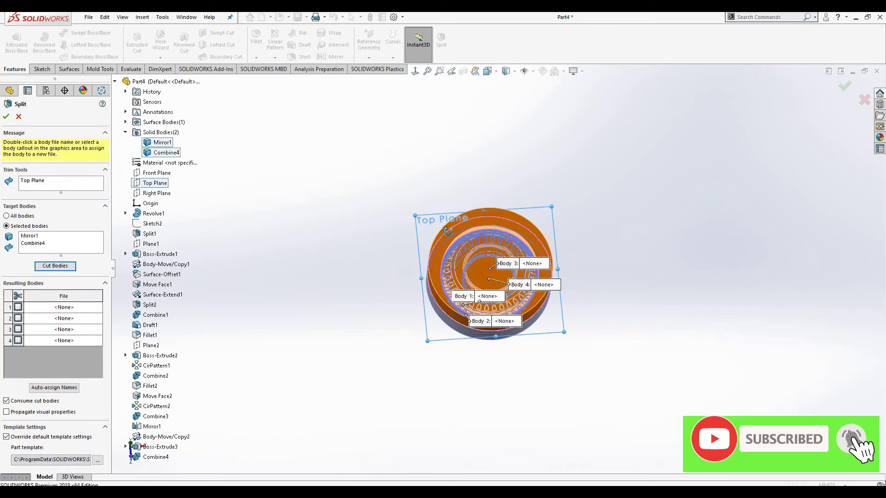
left_click(450, 286)
middle_click_drag(443, 306, 445, 290)
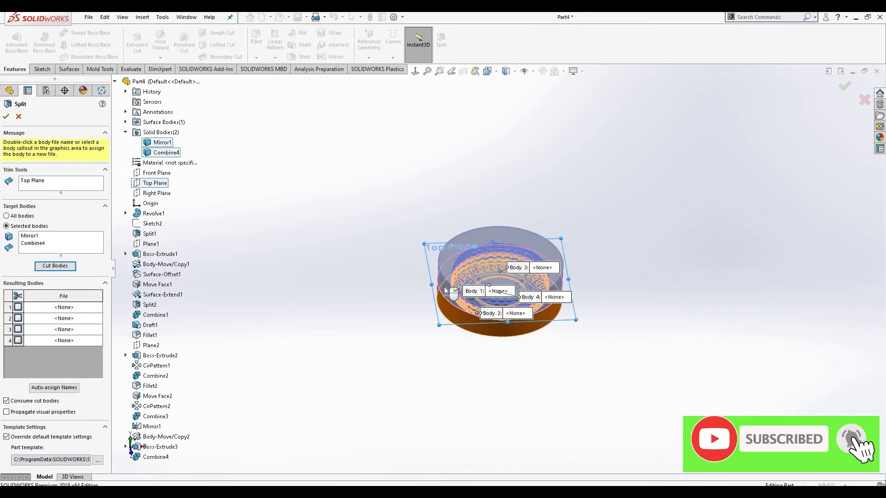
left_click(446, 290)
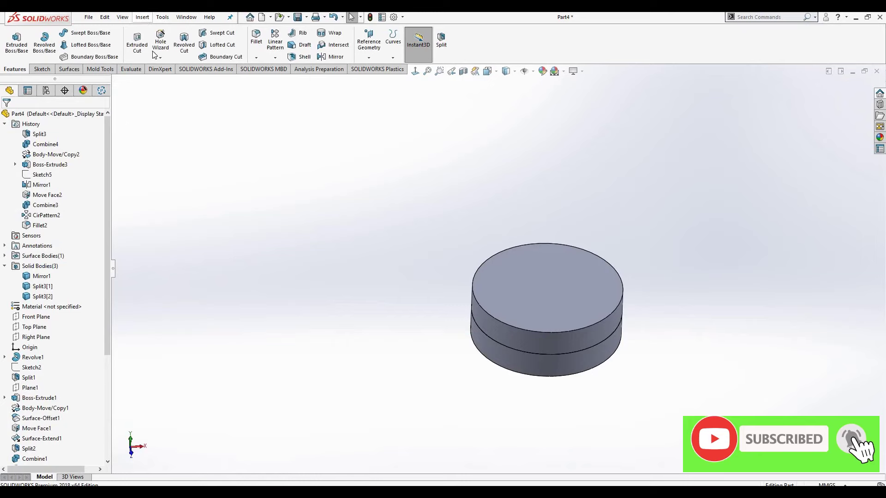
Move the top half Split3[1] about 838 mm upward along Y
key("Down")
key("Down")
key("Down")
key("Right")
key("Down")
key("Down")
key("Down")
key("Down")
key("Down")
key("Down")
key("Down")
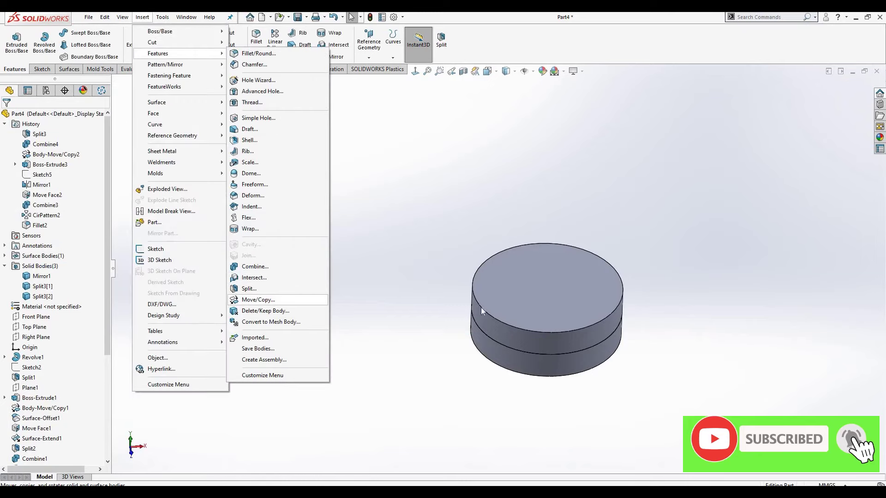
key("Return")
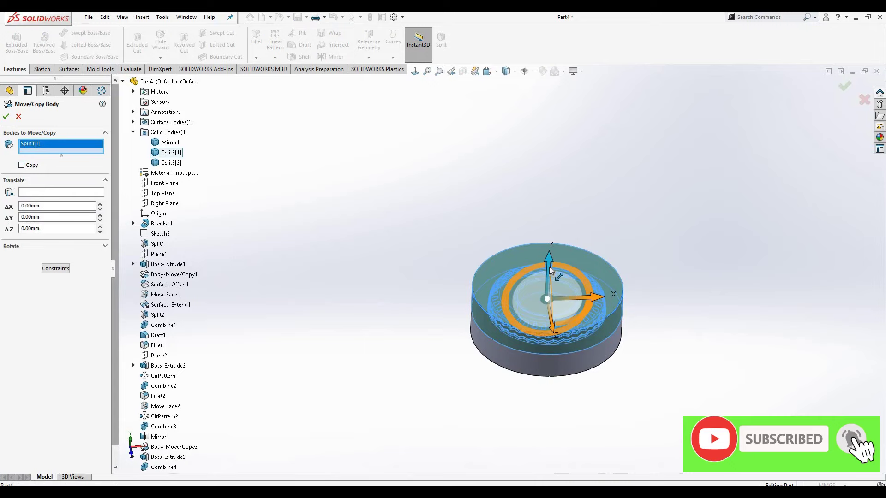
left_click_drag(550, 259, 553, 183)
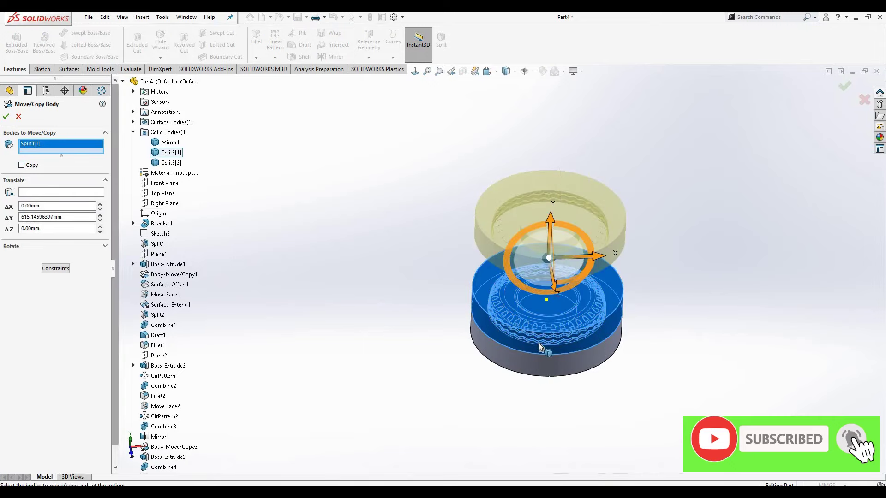
left_click_drag(550, 223, 555, 166)
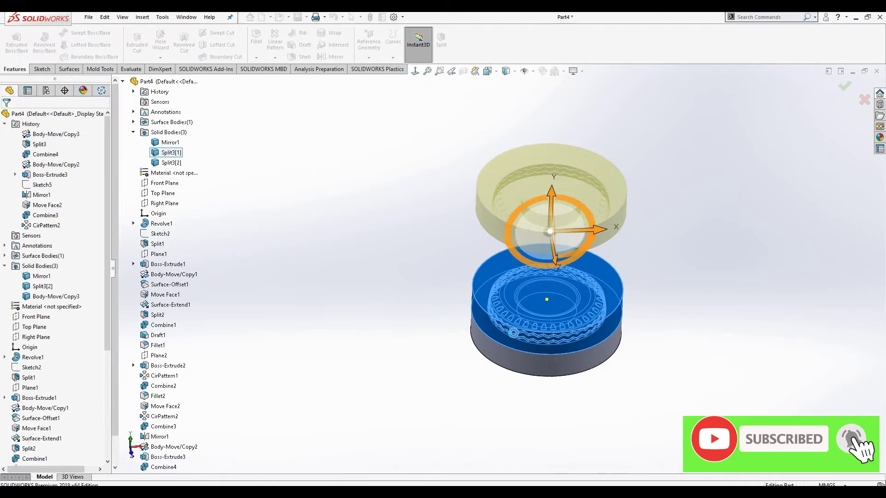
Move the bottom half Split3[2] about 805 mm downward below the tire
left_click(142, 18)
mouse_move(158, 54)
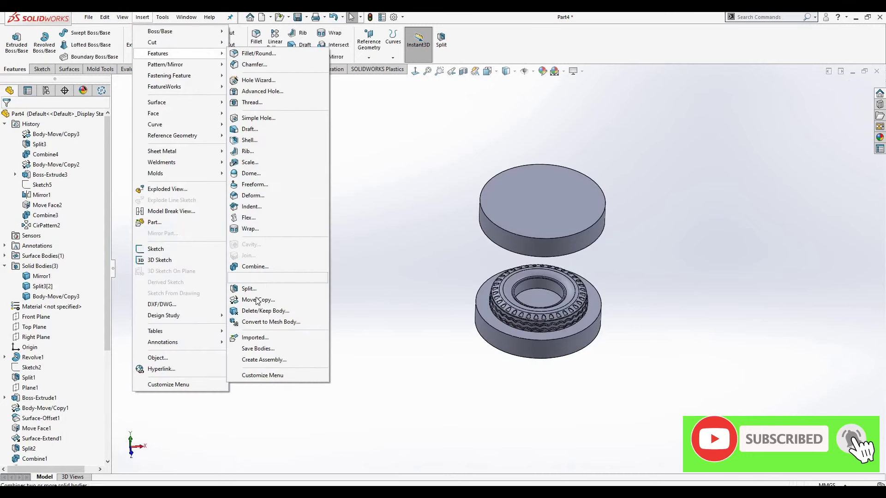
left_click(257, 300)
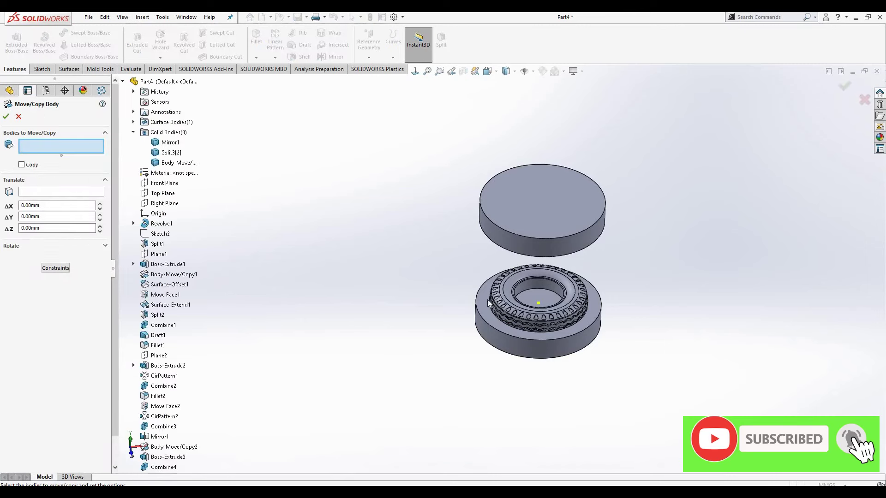
left_click(536, 348)
scroll(492, 272, "up", 2)
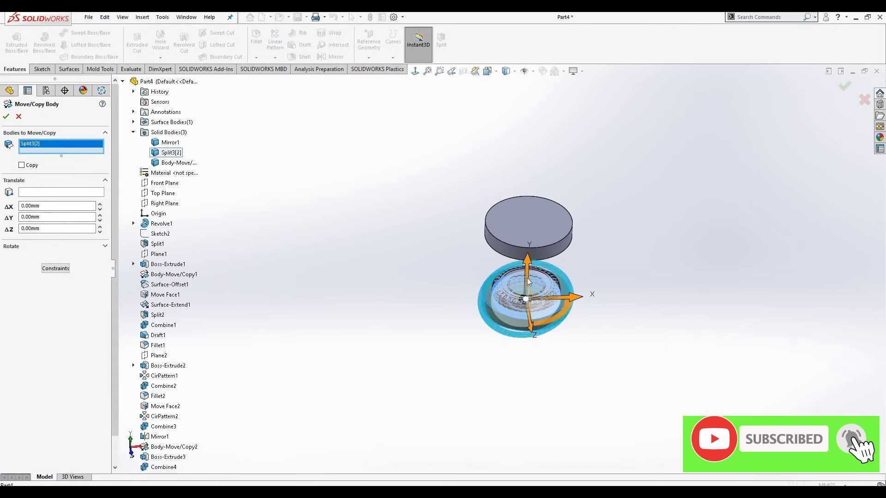
left_click_drag(529, 319, 529, 322)
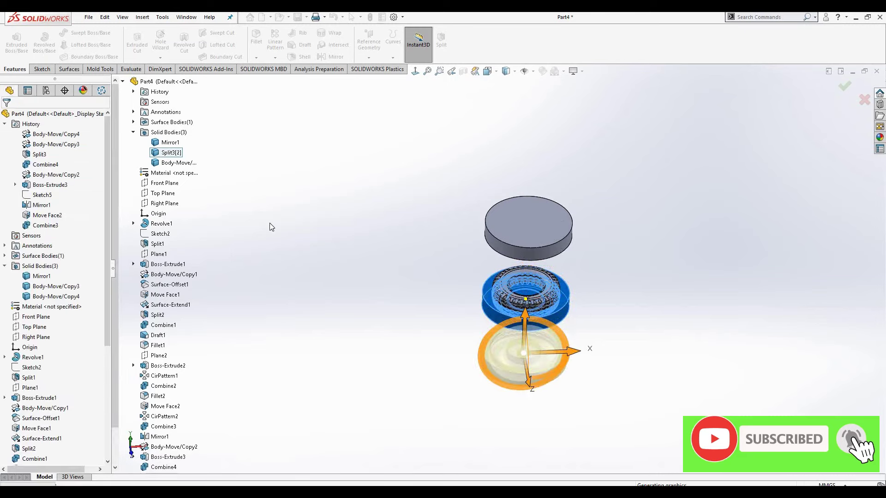
Orbit to a side view and open Sketch6 on the raised top half's upper face
scroll(425, 276, "up", 3)
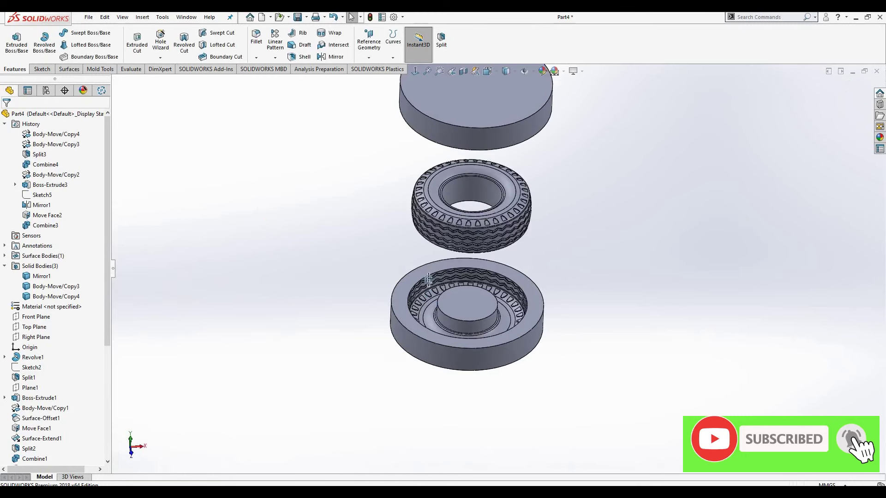
mouse_move(428, 279)
middle_mouse_down()
mouse_move(518, 278)
mouse_move(507, 356)
mouse_move(503, 254)
middle_mouse_up()
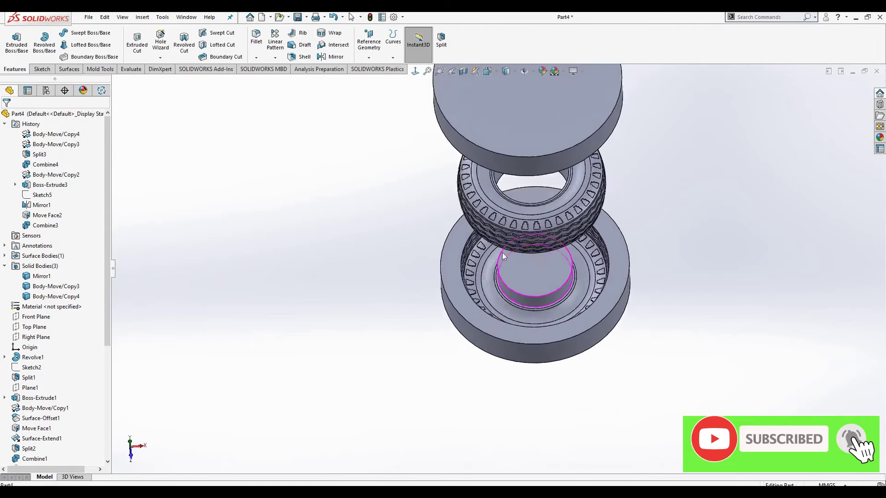
scroll(503, 253, "up", 5)
left_click(512, 220)
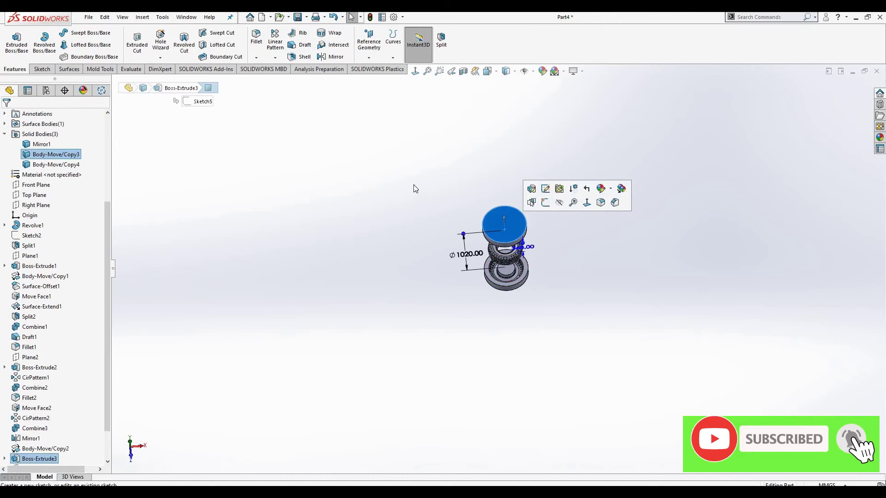
left_click(546, 202)
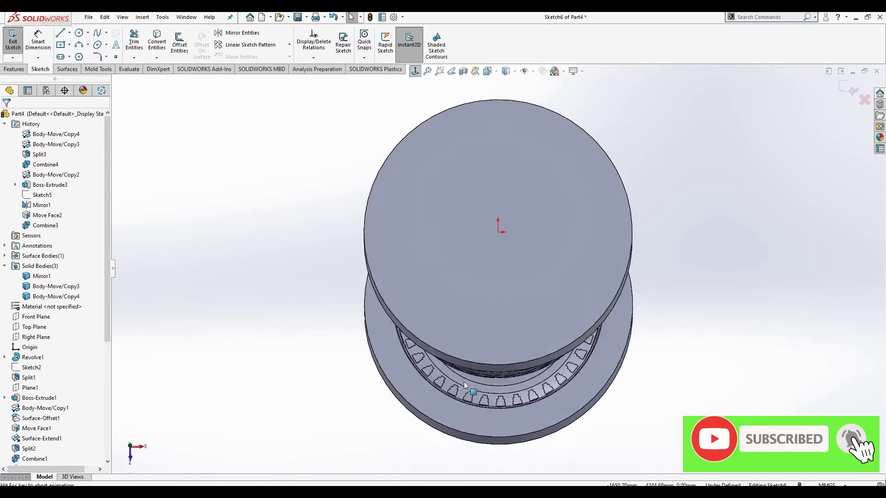
Project the center post's top edge into the sketch as a circle with Convert Entities
middle_click_drag(464, 381, 260, 205)
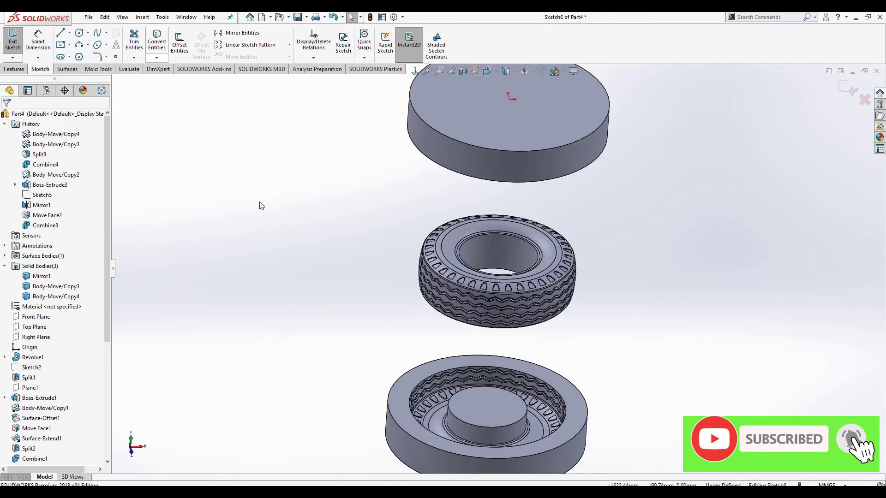
key("c")
left_click(477, 427)
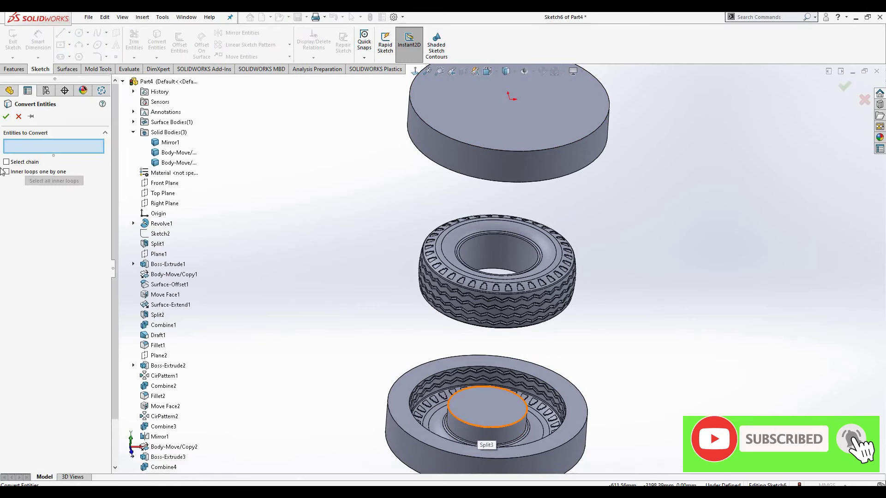
key("Return")
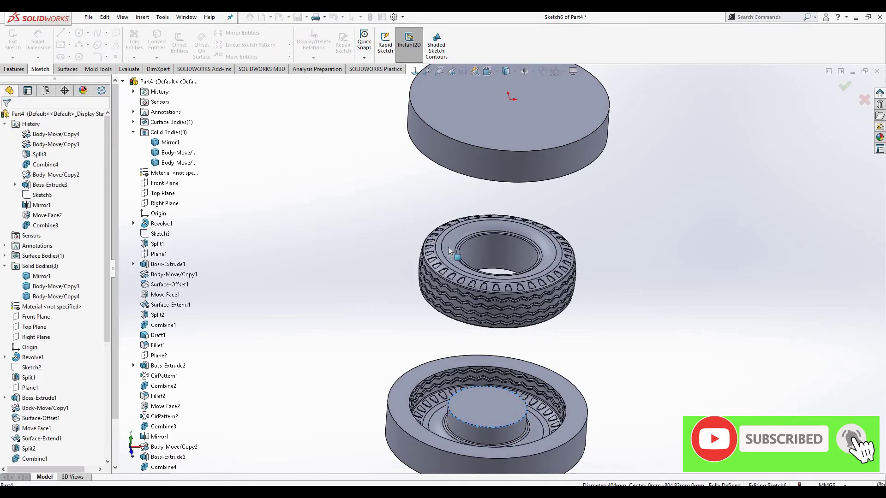
left_click(448, 247)
key("f")
Extrude-cut the circle blind about 2380 mm down through both mold halves
left_click(14, 70)
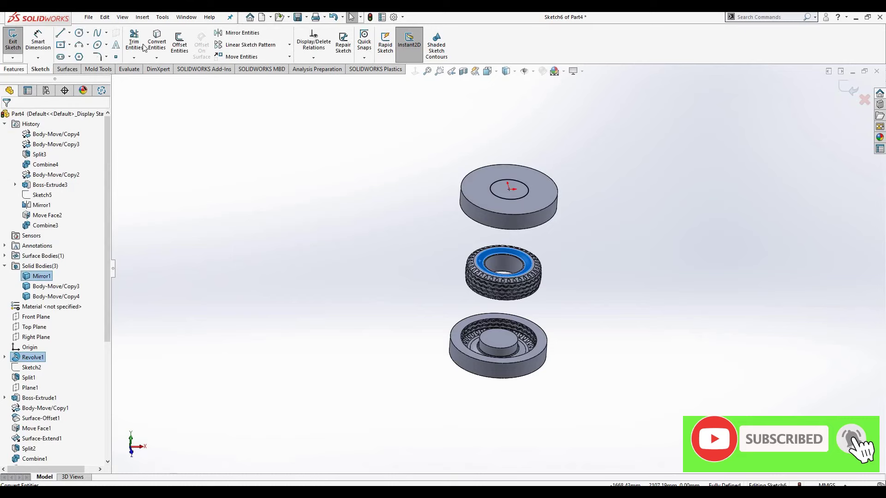
left_click(137, 42)
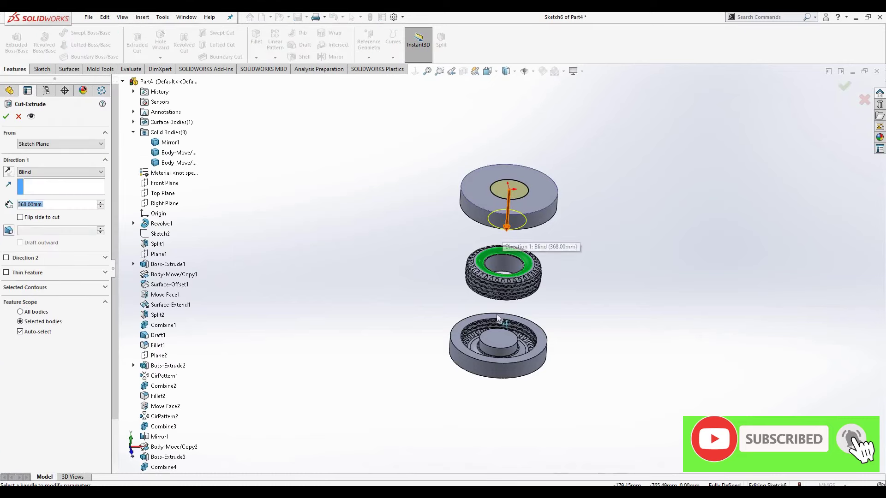
mouse_move(504, 231)
left_mouse_down()
mouse_move(495, 355)
mouse_move(502, 390)
left_mouse_up()
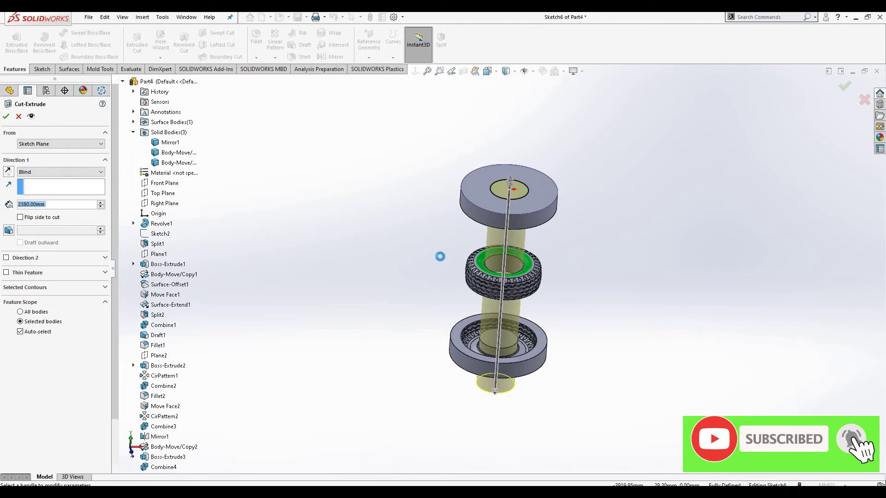
key("Return")
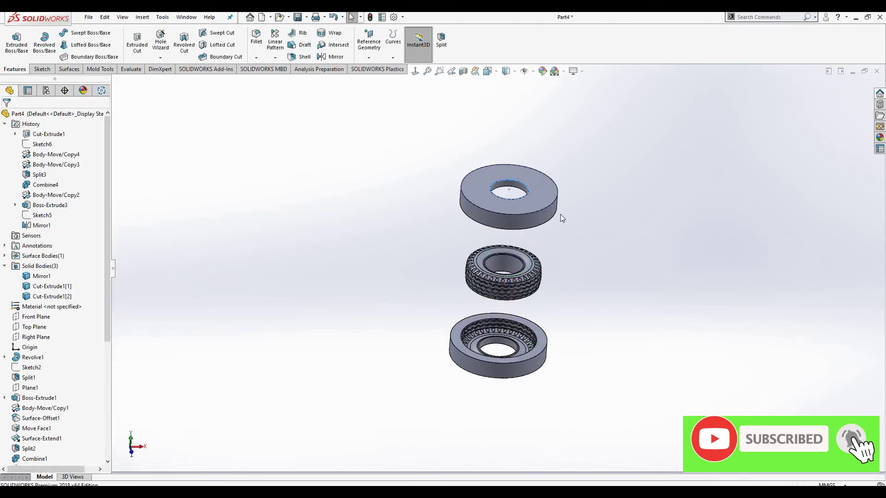
scroll(426, 325, "down", 3)
mouse_move(427, 325)
middle_mouse_down()
mouse_move(478, 327)
mouse_move(517, 357)
mouse_move(506, 357)
middle_mouse_up()
scroll(477, 327, "down", 3)
scroll(531, 135, "up", 5)
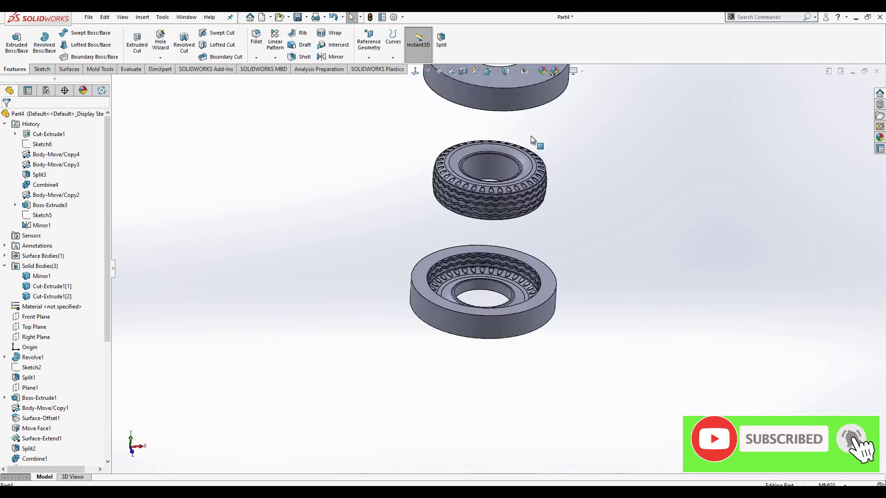
scroll(44, 443, "down", 10)
left_click(41, 447)
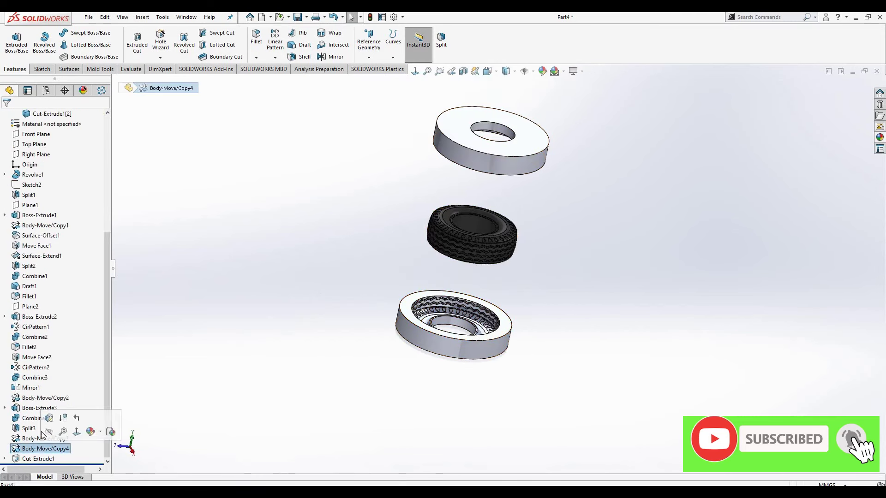
left_click(40, 438)
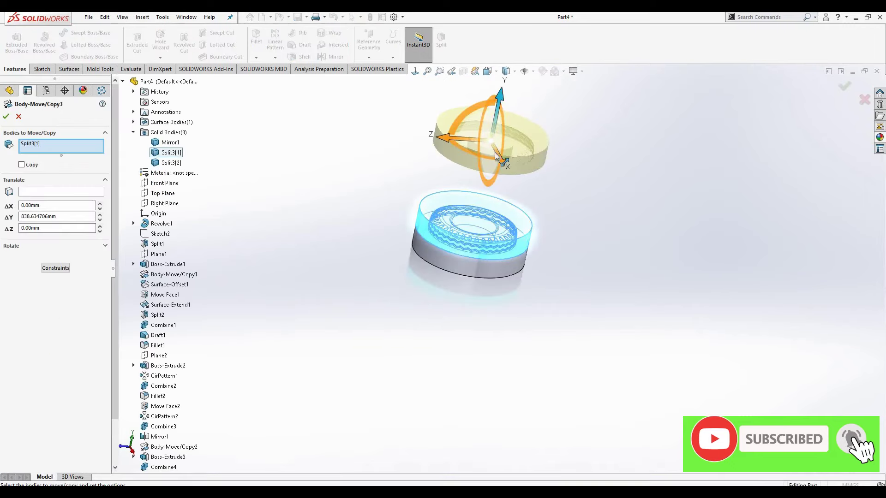
Drag the top mold half's Y arrow down so ΔY reads 420.00 mm
left_click_drag(496, 142, 494, 158)
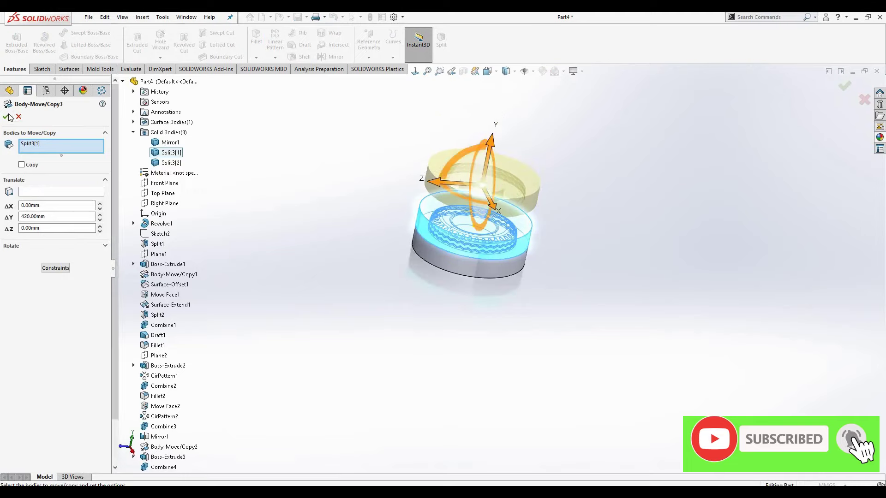